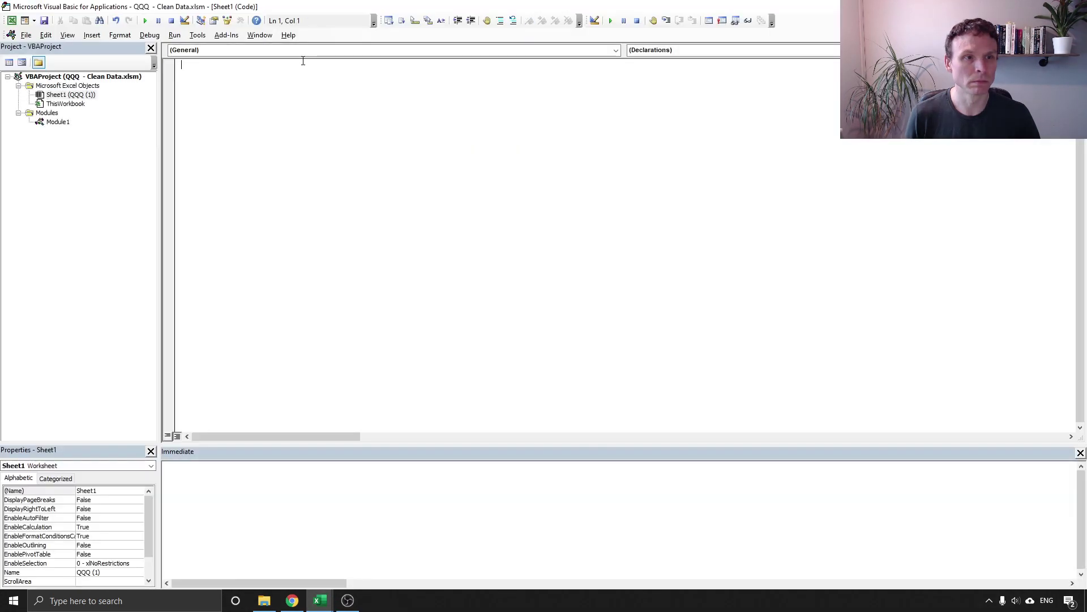
Step: Open the QQQ workbook's checkBadTicks macro in Module1, then return to the worksheet
double_click(50, 124)
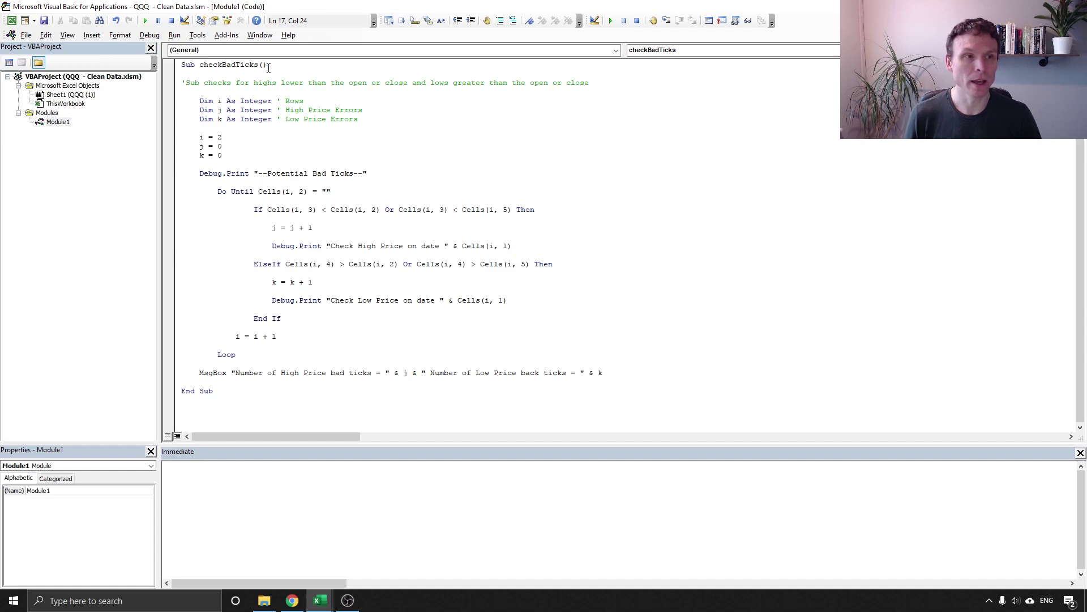
left_click(234, 92)
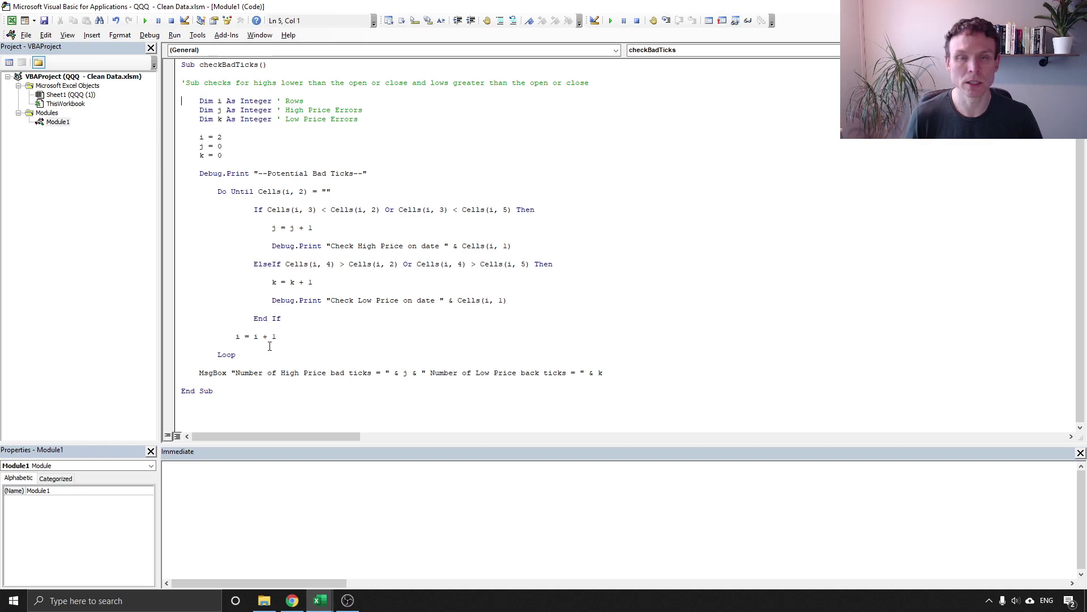
key("alt+F11")
Step: Run Check for Bad Ticks on the QQQ data and view its output in an enlarged Immediate window
left_click(365, 163)
left_click(638, 335)
mouse_move(320, 605)
left_click(351, 558)
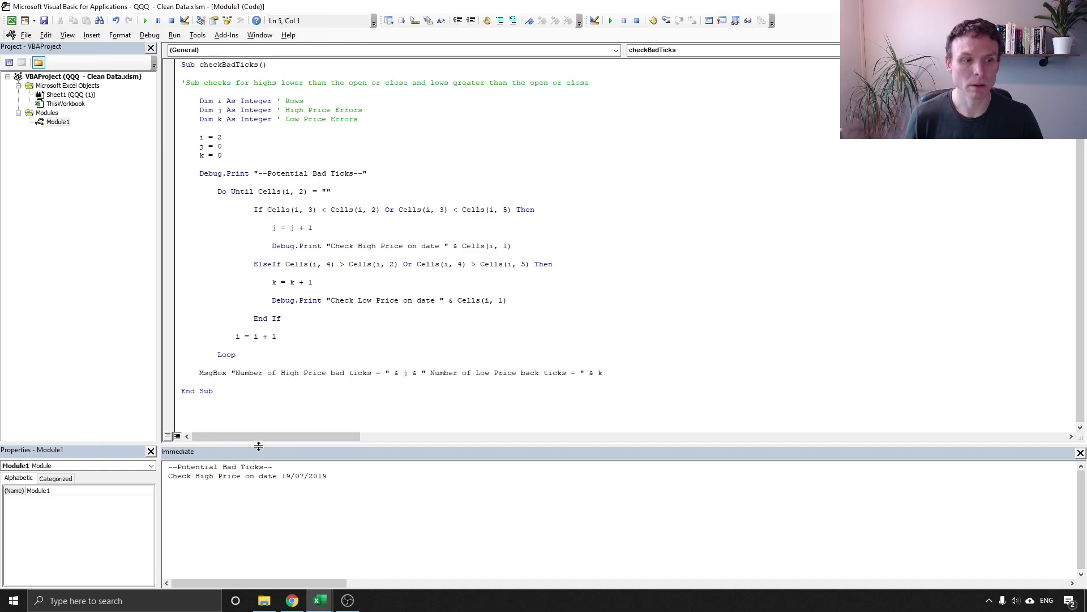
left_click_drag(259, 446, 259, 418)
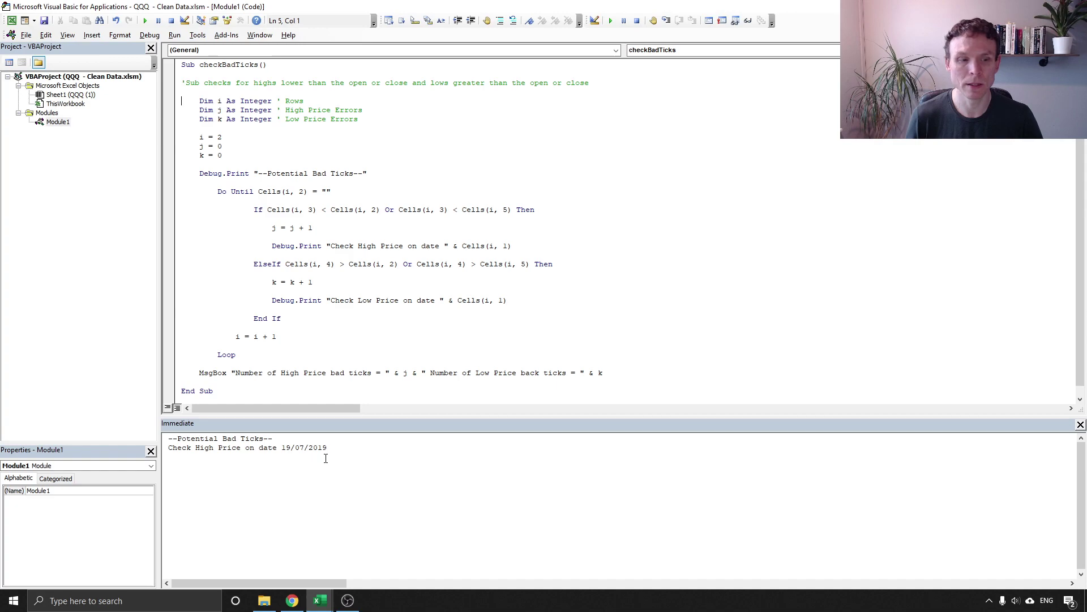
Step: Return to the QQQ workbook and scroll down to flagged row 4918, dated 19/07/2019
left_click(329, 601)
left_click(305, 569)
left_click_drag(1080, 146, 1077, 536)
left_click(311, 351)
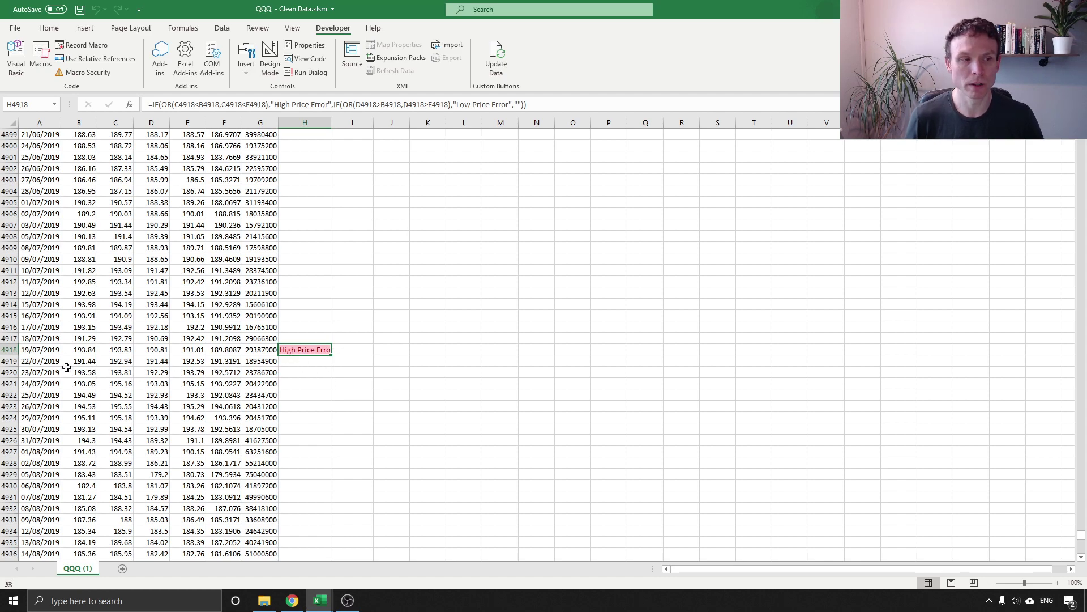
left_click(117, 351)
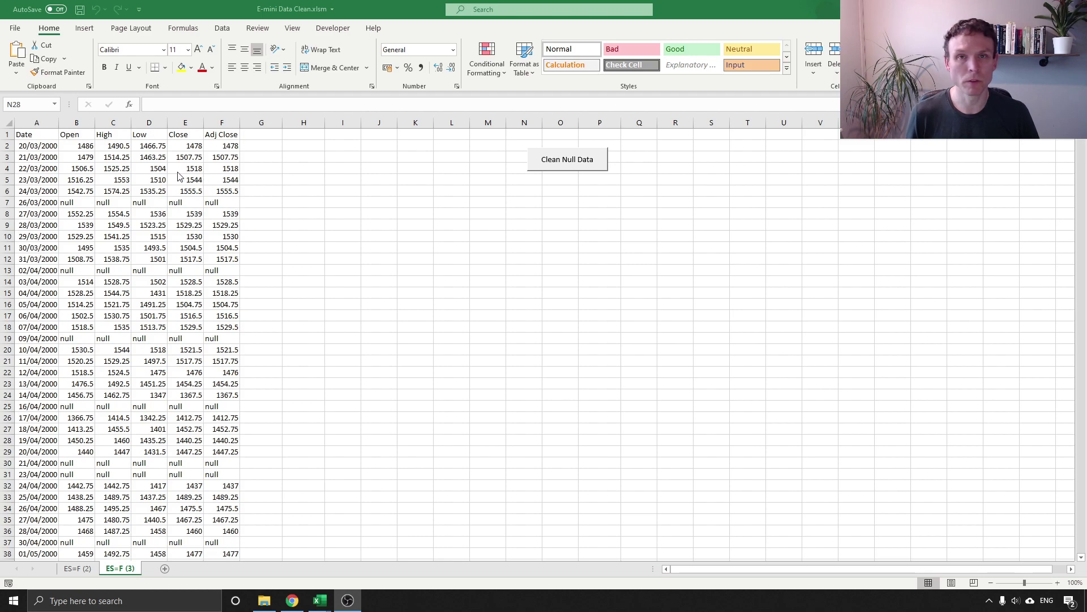
Step: Highlight the null values in rows 7, 13 and 19 of the ES=F (3) sheet
key("alt+Tab")
left_click_drag(67, 202, 186, 211)
left_click_drag(79, 271, 210, 270)
left_click_drag(71, 338, 225, 337)
left_click(225, 371)
Step: Demonstrate copying A2:F6 to H2 and B8:F12 to H7, undoing the second paste
left_click_drag(58, 151, 219, 193)
key("ctrl+c")
left_click(294, 148)
key("ctrl+v")
left_click_drag(79, 215, 213, 260)
key("ctrl+c")
left_click(312, 202)
key("ctrl+v")
key("ctrl+z")
Step: Clear the demonstration data from columns H to M
left_click_drag(306, 123, 472, 122)
key("Delete")
left_click(328, 224)
left_click(320, 602)
Step: Open the CleanNullData macro in the E-mini project's Module1 in the VBA editor
left_click(320, 549)
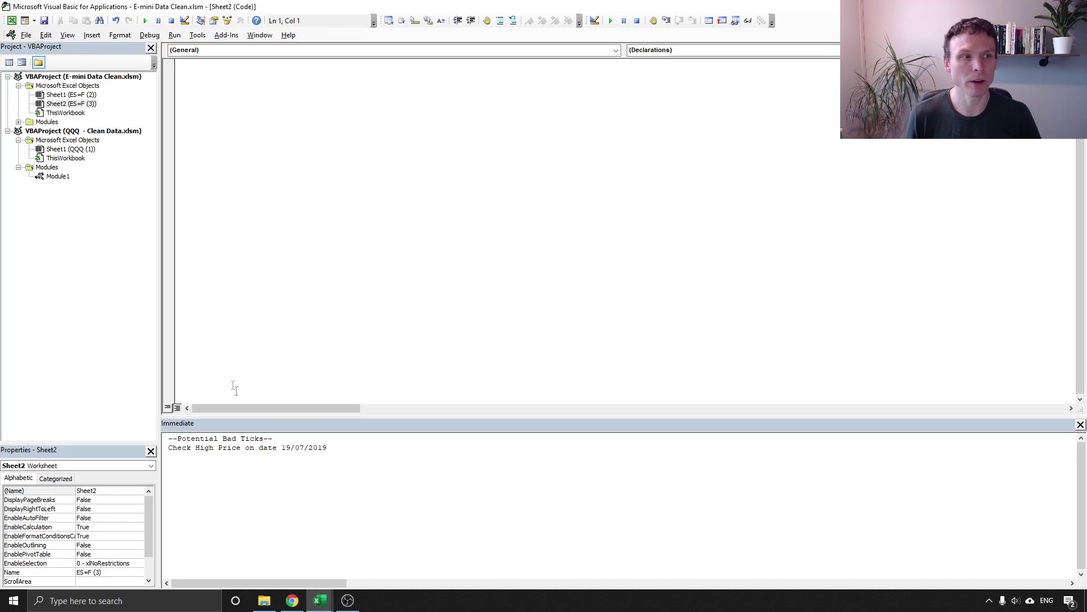
left_click(57, 176)
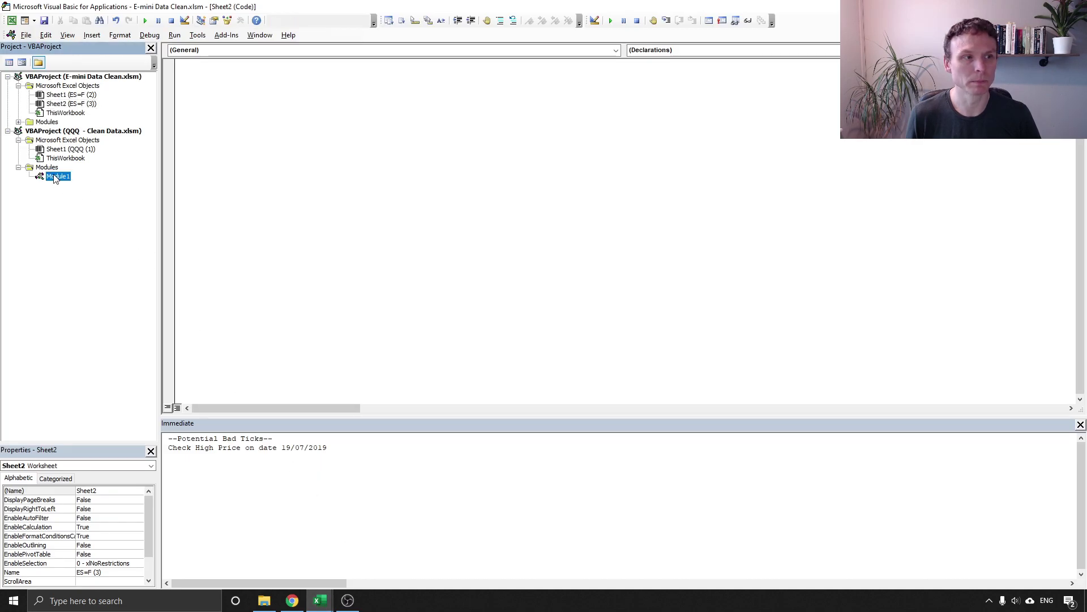
left_click_drag(55, 179, 51, 123)
double_click(55, 132)
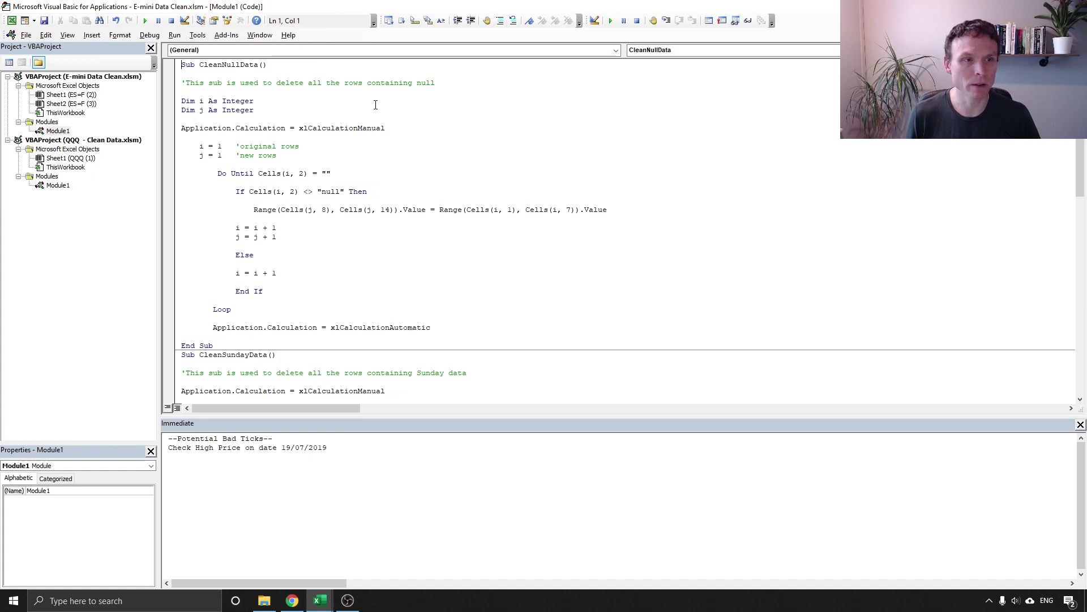
Step: Comment the i declaration as 'Original Rows' and the j declaration as 'New Rows'
left_click(278, 99)
type("' Original Rows")
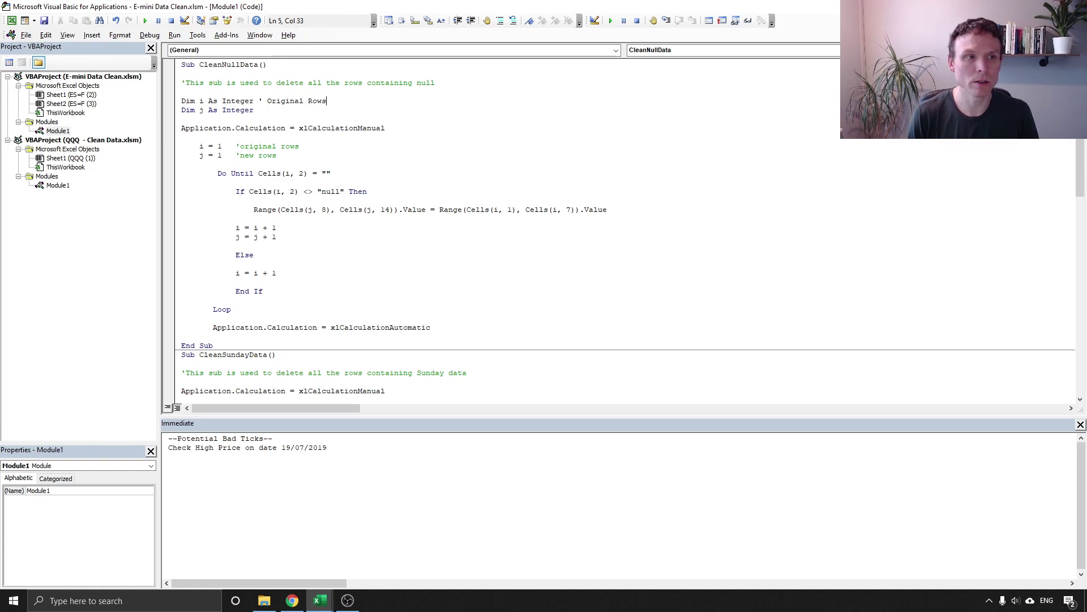
left_click(258, 110)
type("' New Rows")
left_click(358, 128)
mouse_move(320, 595)
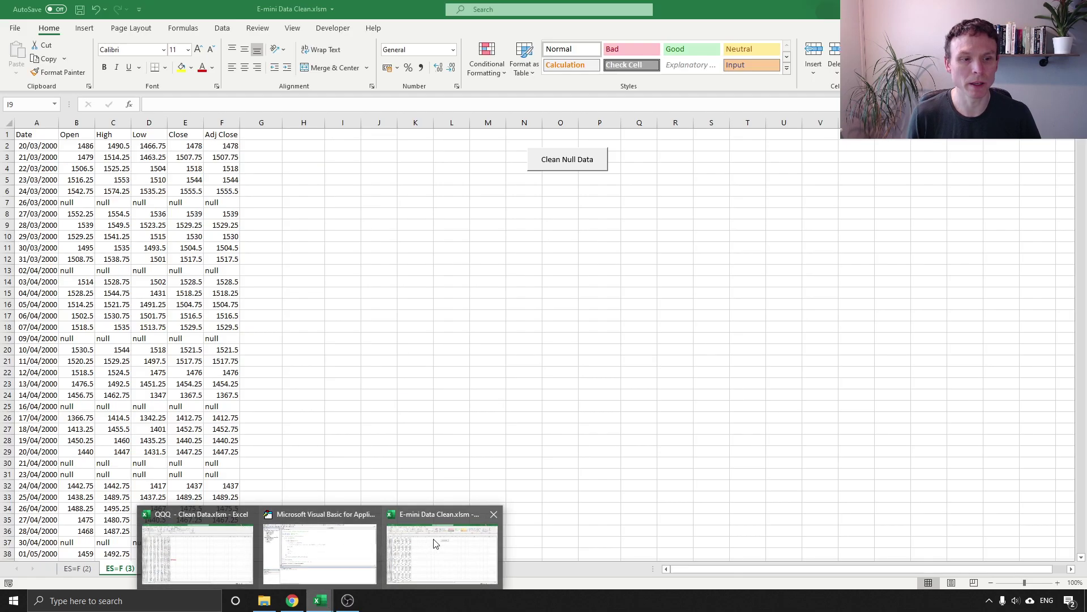
left_click(436, 545)
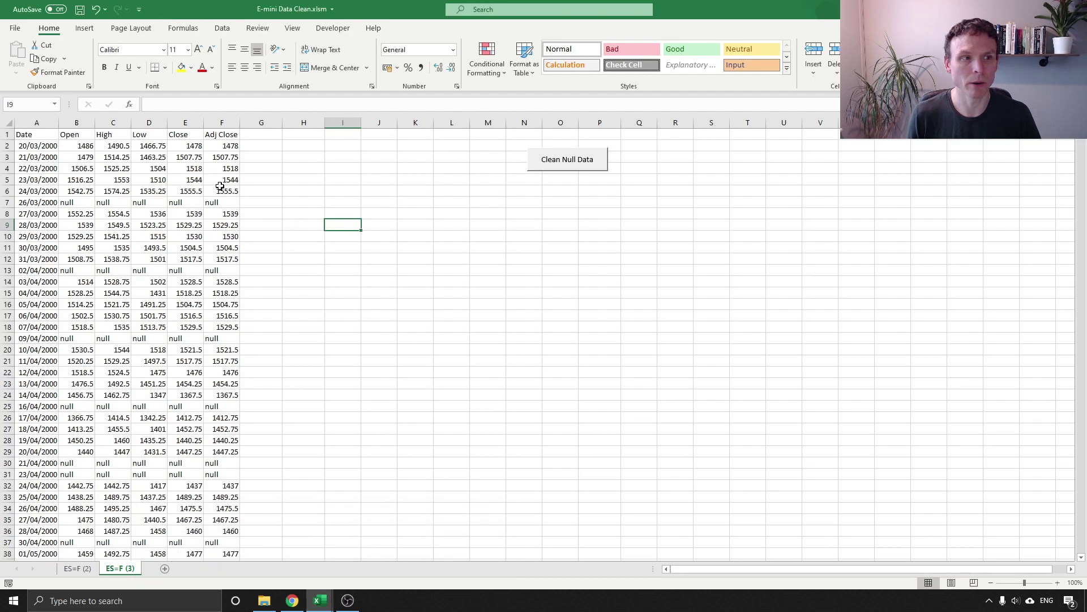
left_click_drag(36, 146, 216, 191)
mouse_move(320, 601)
left_click(325, 564)
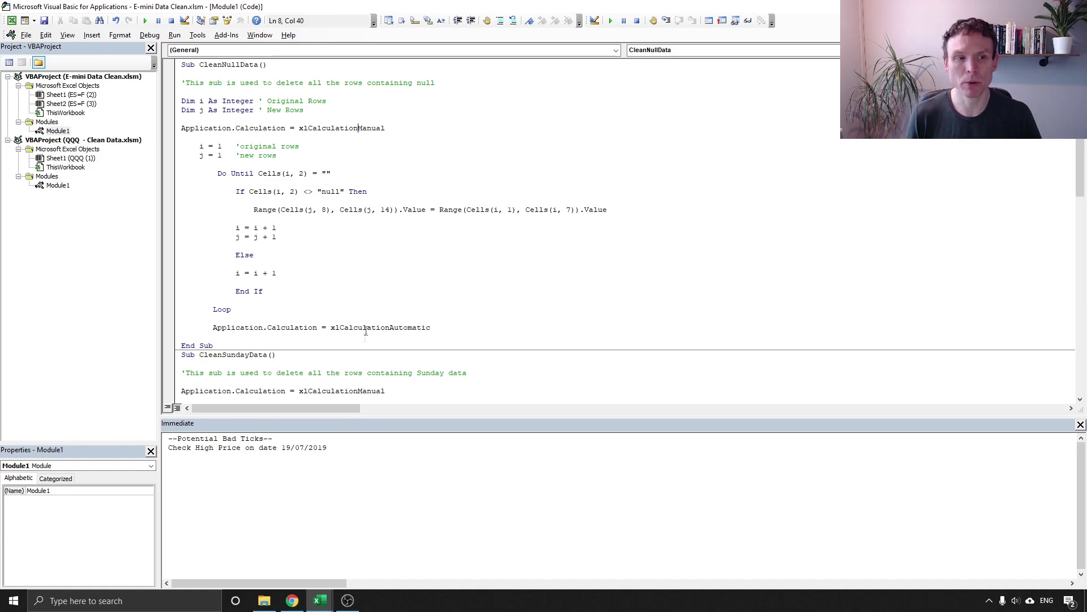
left_click(320, 599)
Step: Run Clean Null Data in the E-mini workbook to fill H:M with null-free prices from 20/03/2000
left_click(422, 567)
left_click(379, 224)
left_click(580, 177)
left_click(582, 170)
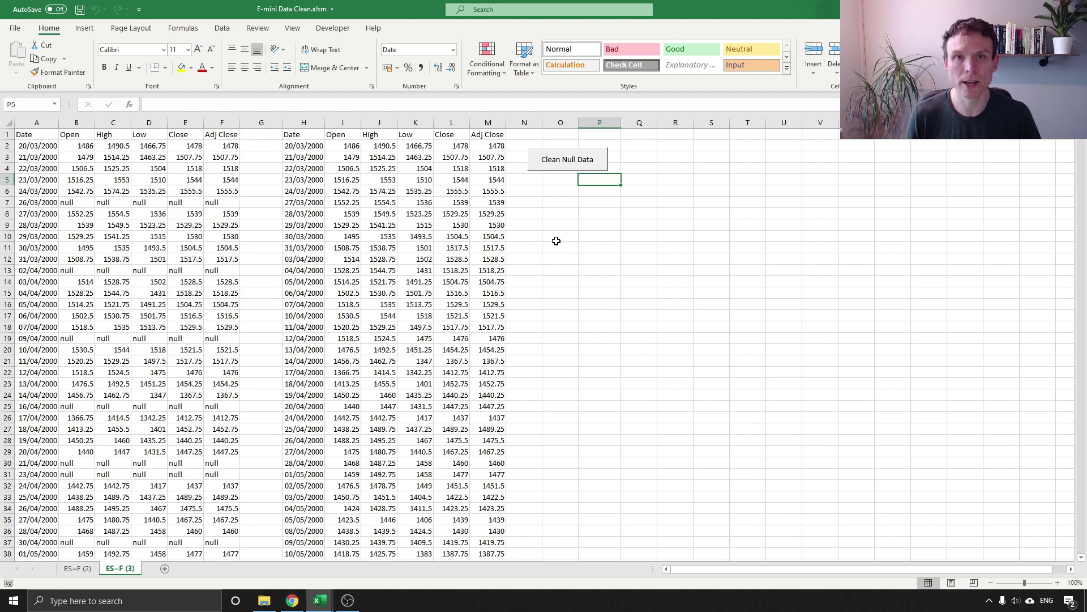